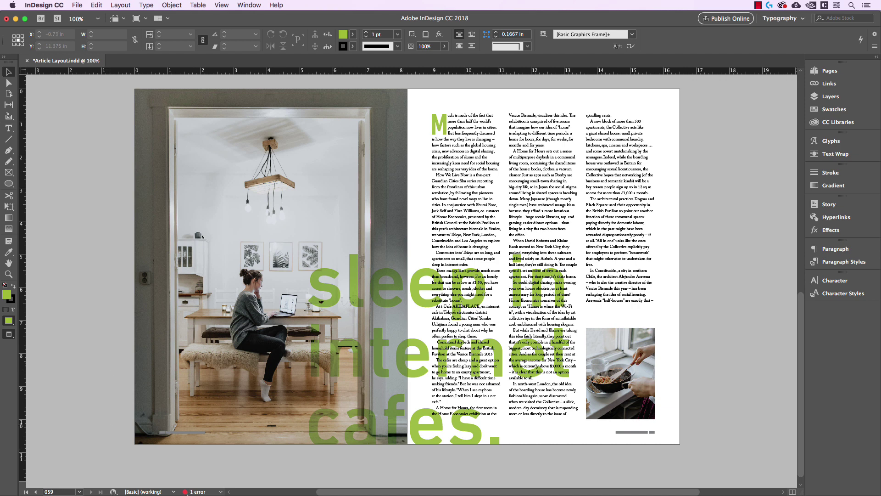
Switch to Finder, look at the Article Layout.indd document in the Photos folder, and return to InDesign
click(28, 484)
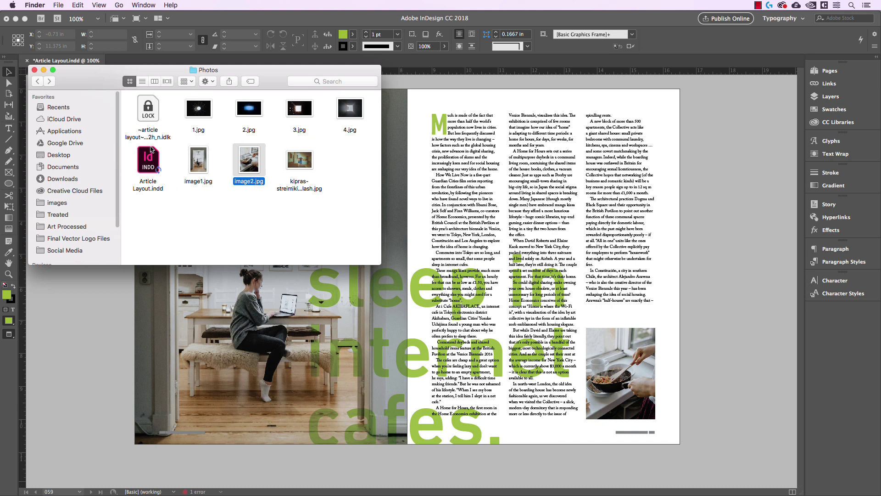
click(164, 202)
click(151, 164)
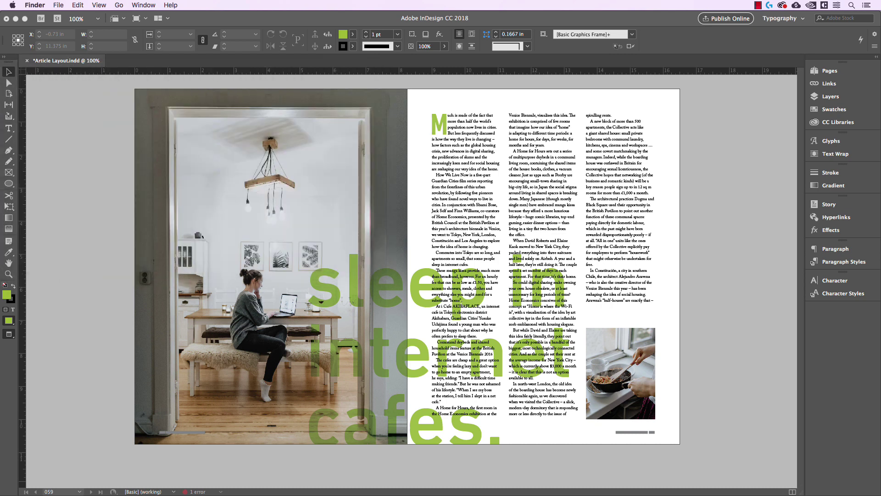
click(53, 124)
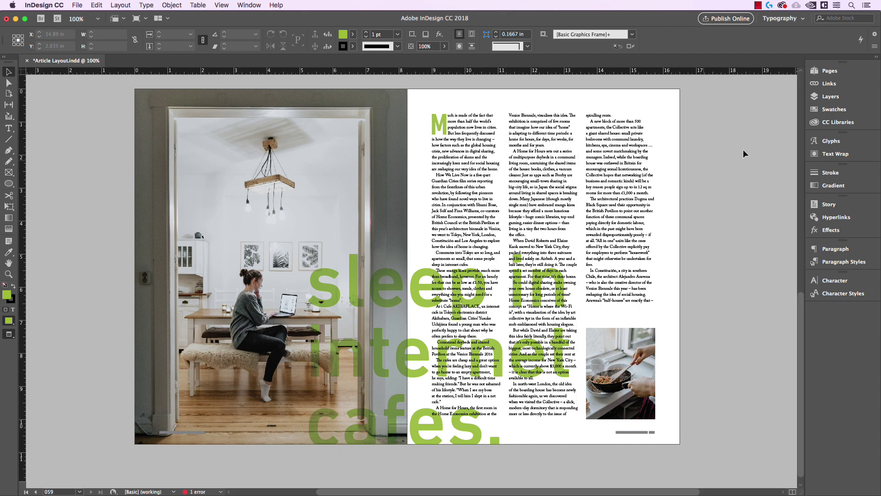
Show the document's links, rename image1.jpg as image3.jpg in Finder's Photos folder, and return to InDesign
click(837, 86)
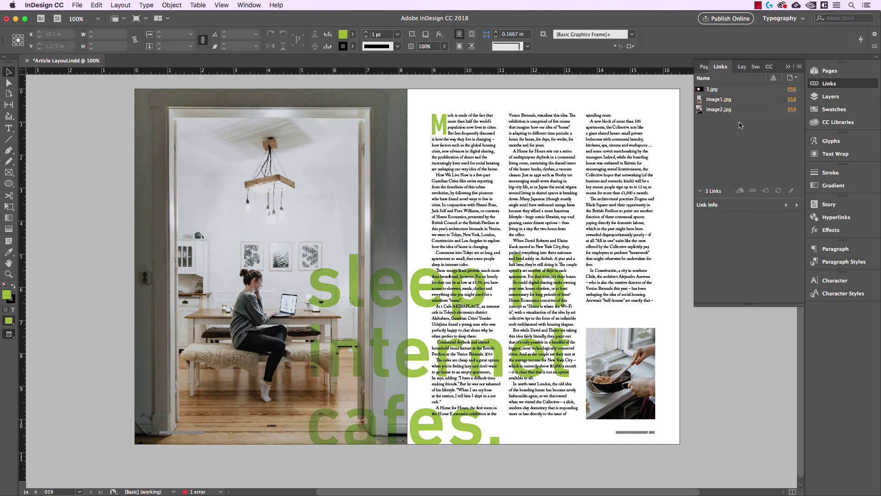
key(super+Tab)
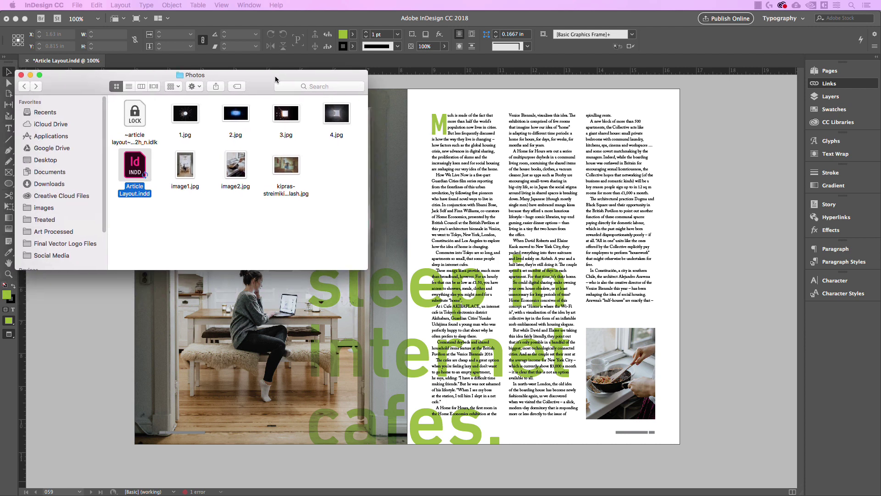
click(192, 182)
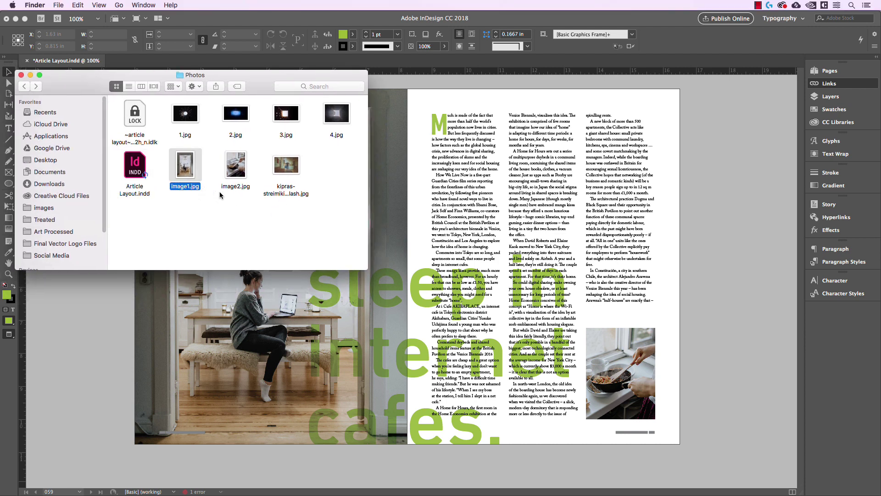
key(Return)
click(188, 186)
key(BackSpace)
text(3)
key(Return)
key(super+Tab)
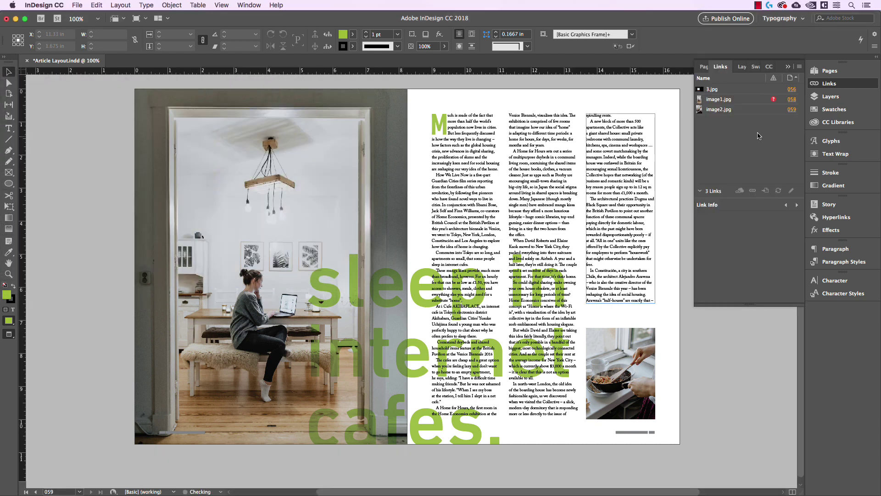
Relink the missing image1.jpg to image3.jpg in the Photos folder
mouse_move(775, 101)
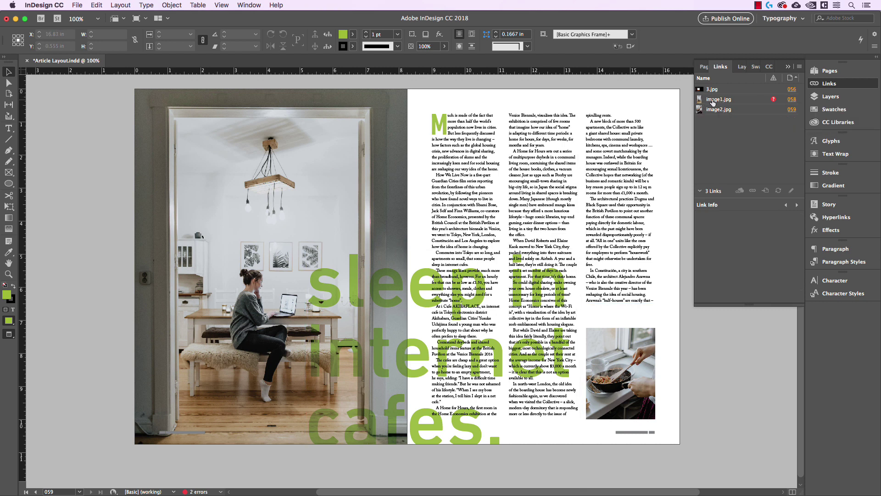
click(335, 146)
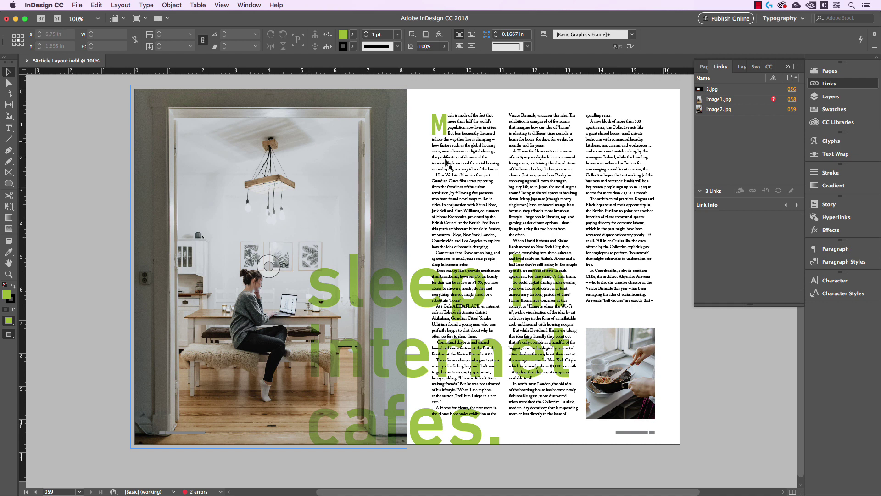
key(super+shift+a)
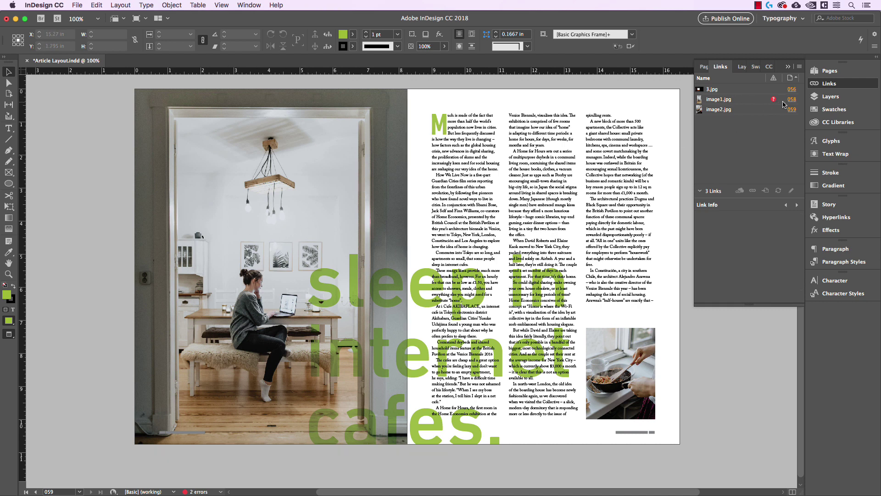
click(741, 99)
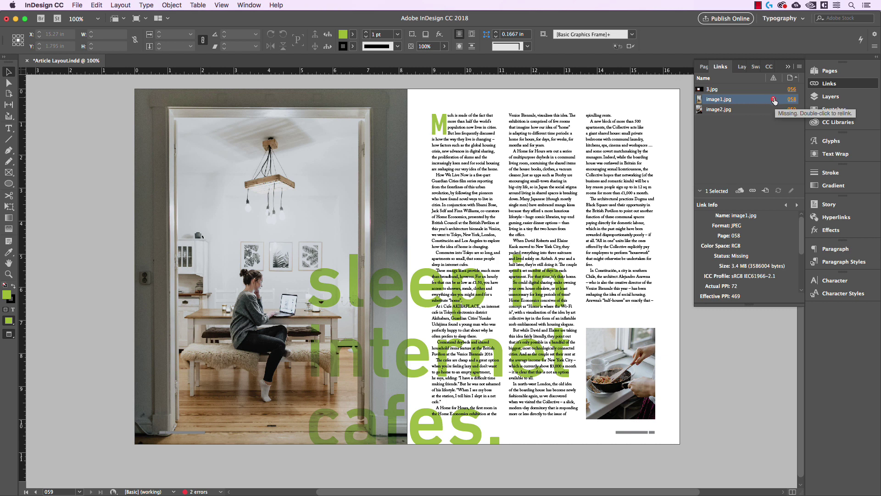
click(753, 192)
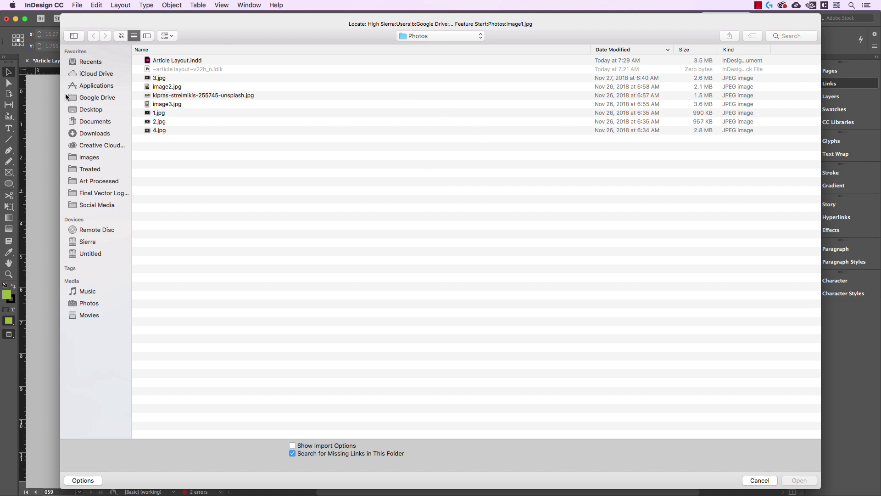
click(169, 105)
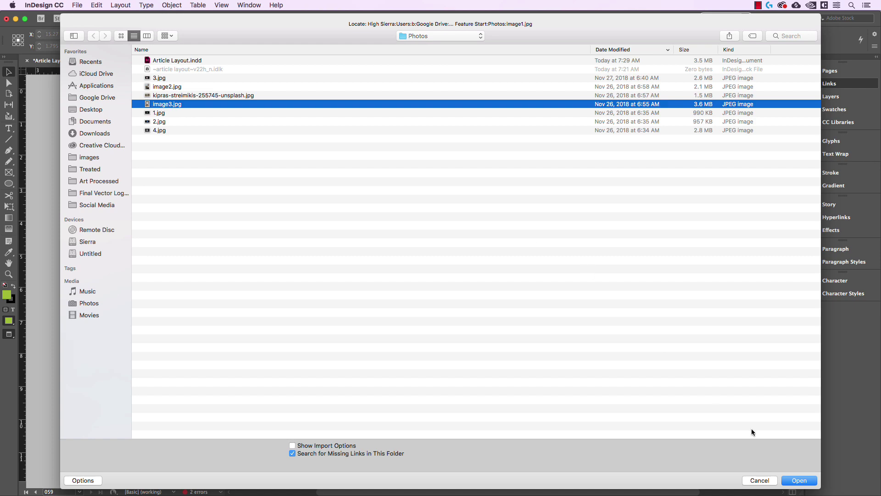
click(796, 482)
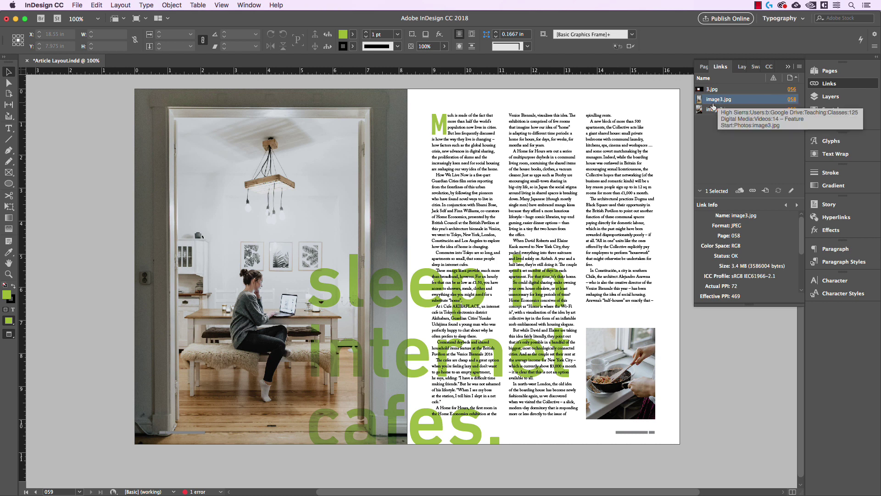
click(296, 200)
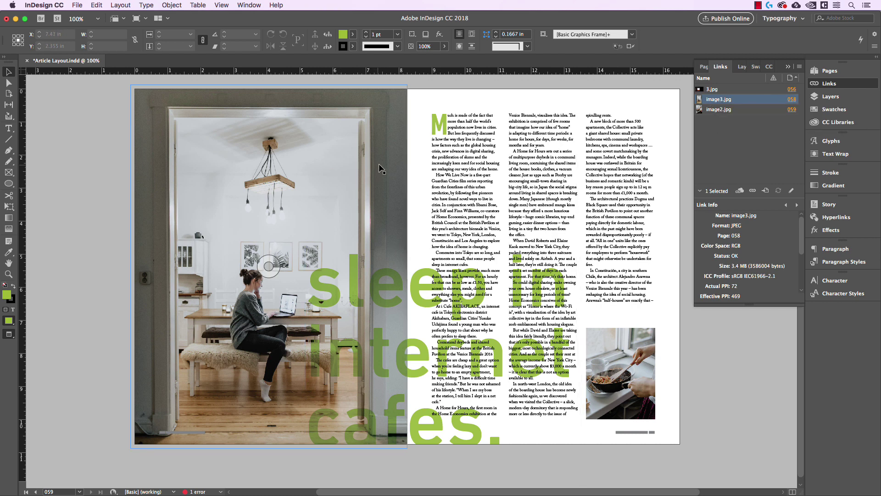
click(408, 179)
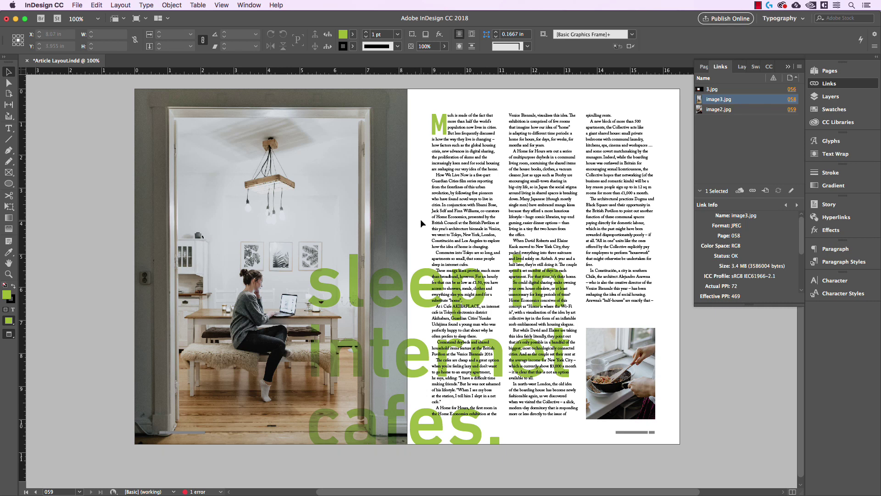
Start the Package command and review its summary, fonts, links and images, colors and inks, print settings and external plug-ins
click(76, 5)
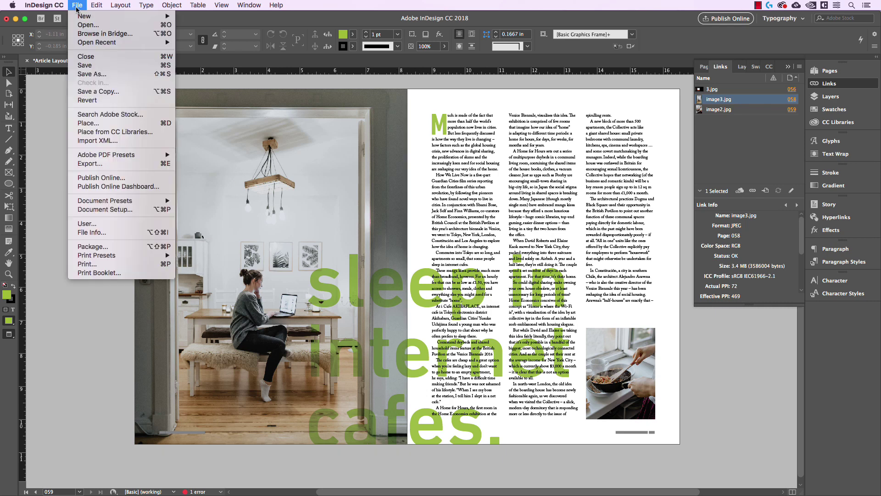
click(109, 248)
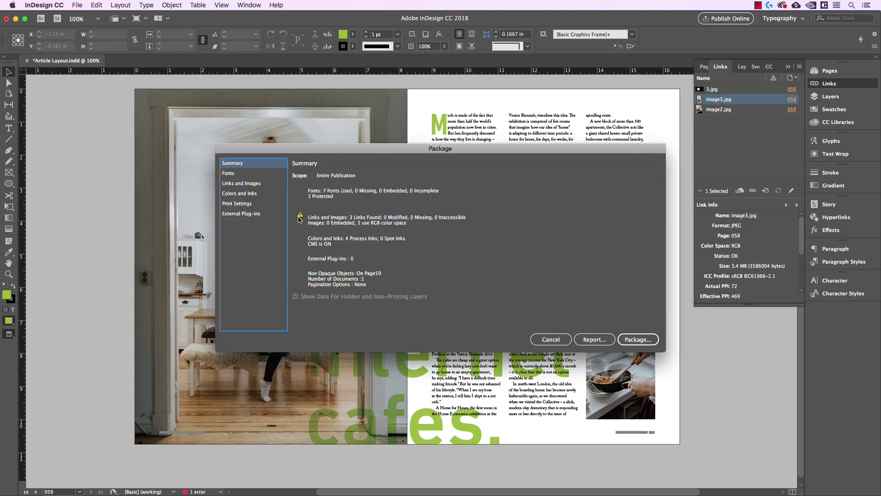
click(247, 175)
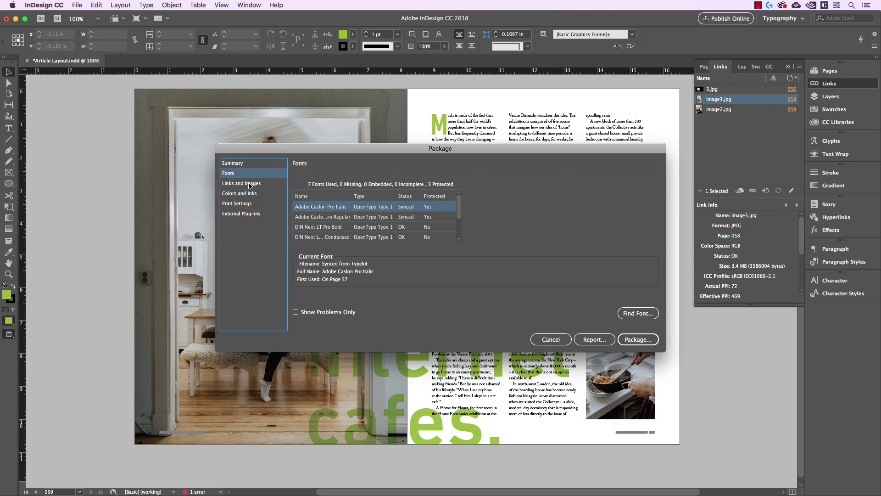
click(250, 184)
click(249, 193)
click(246, 203)
click(244, 214)
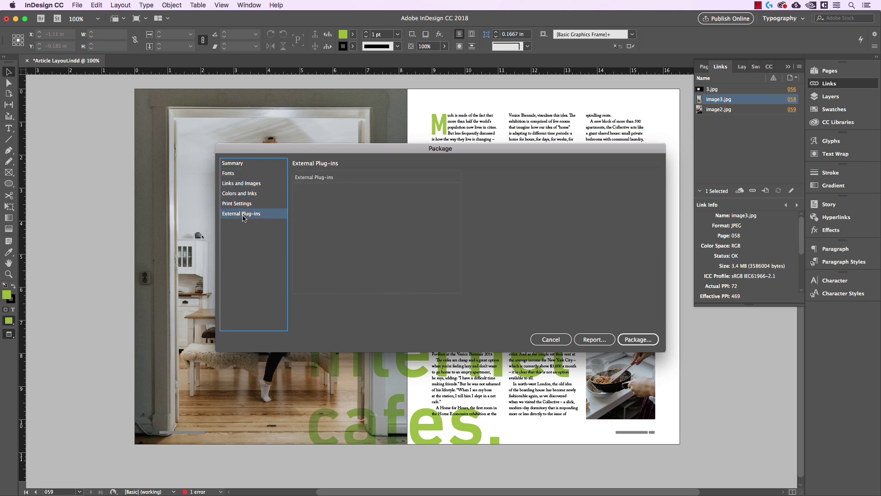
click(241, 203)
click(237, 193)
click(235, 183)
click(232, 174)
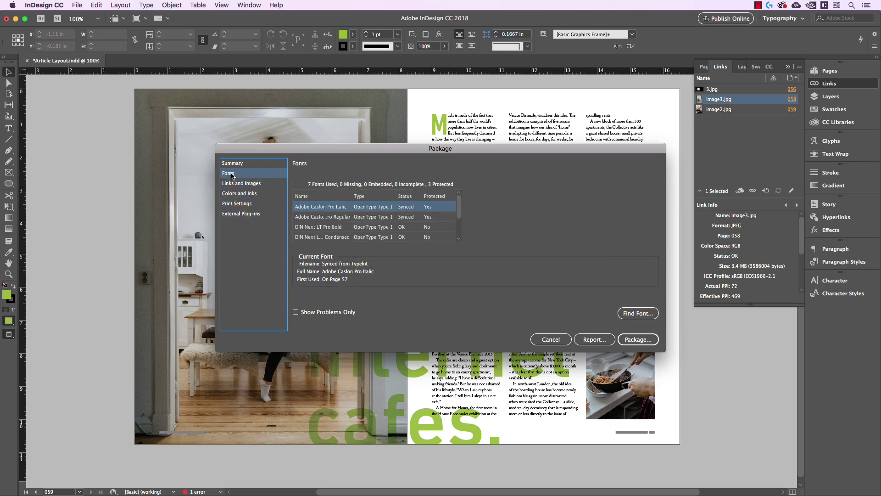
click(234, 164)
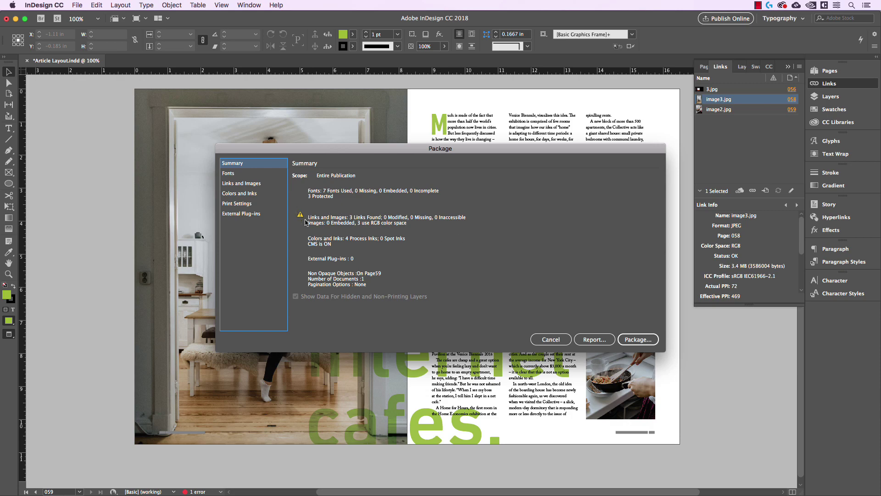
Proceed with packaging and save the publication
click(635, 341)
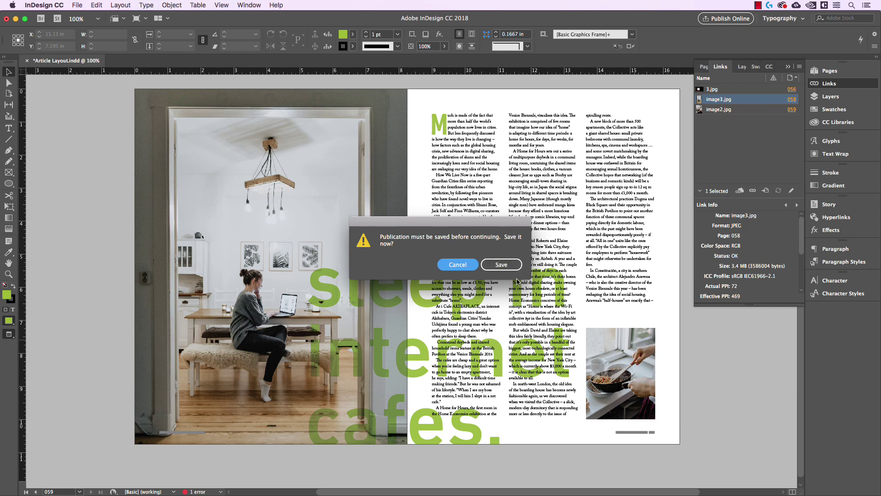
click(501, 265)
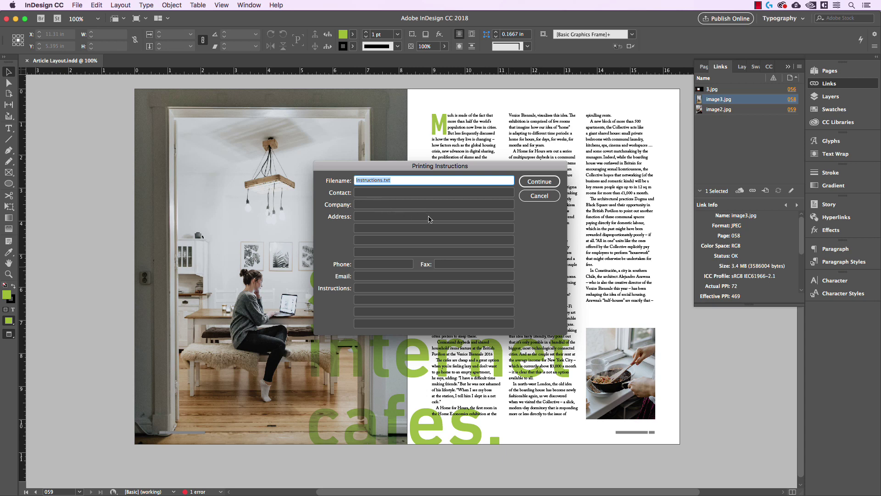
Look through the printing instructions form's file name, contact, company, address, phone and instructions fields
click(369, 194)
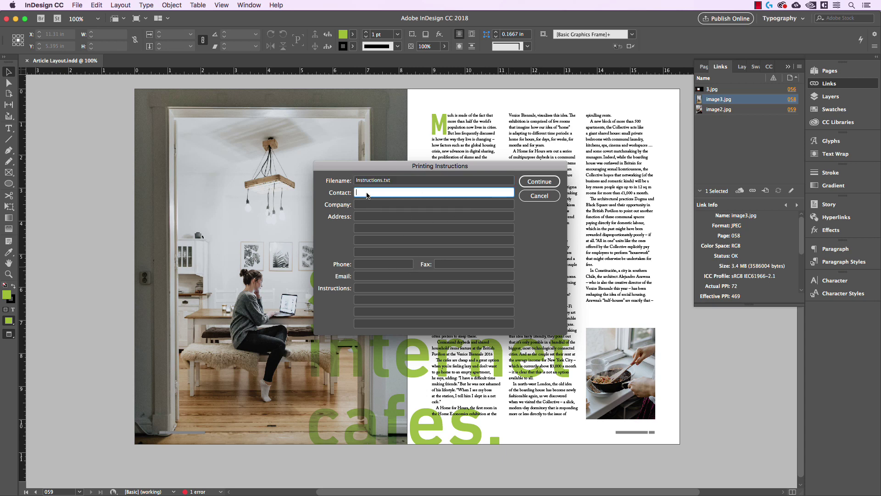
click(366, 204)
click(366, 215)
click(371, 229)
click(374, 240)
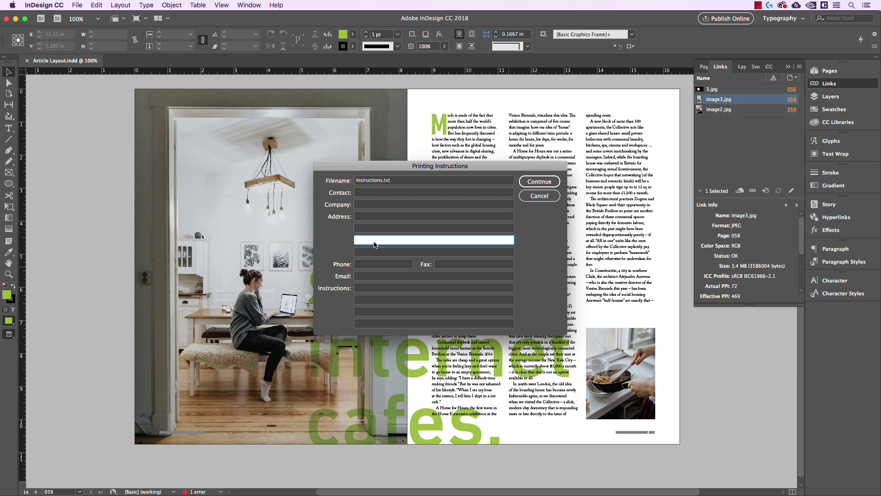
click(372, 263)
click(367, 193)
click(367, 204)
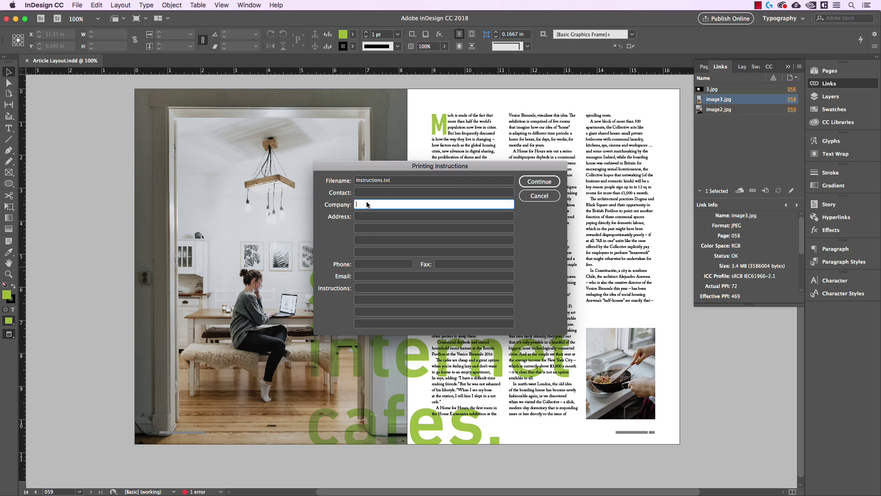
click(365, 193)
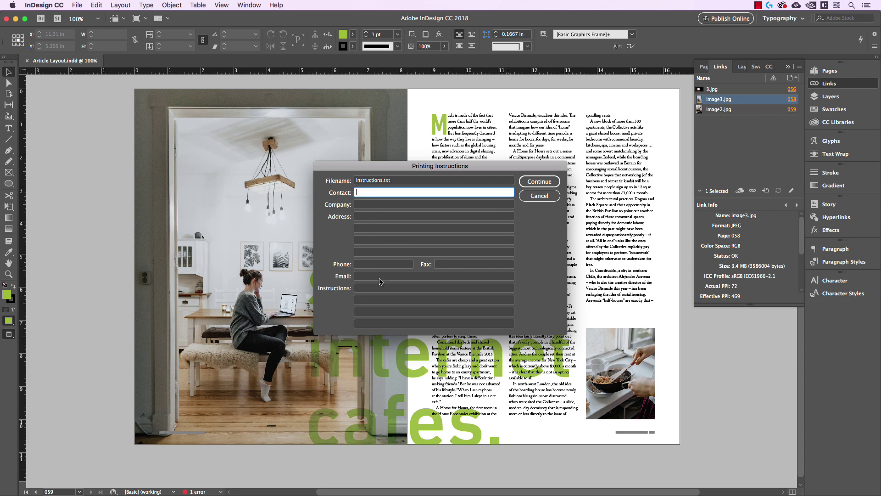
click(362, 289)
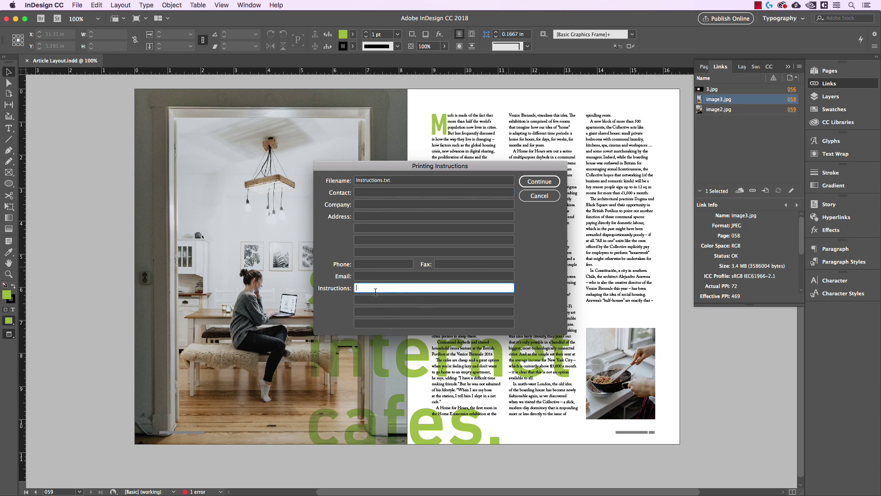
click(377, 194)
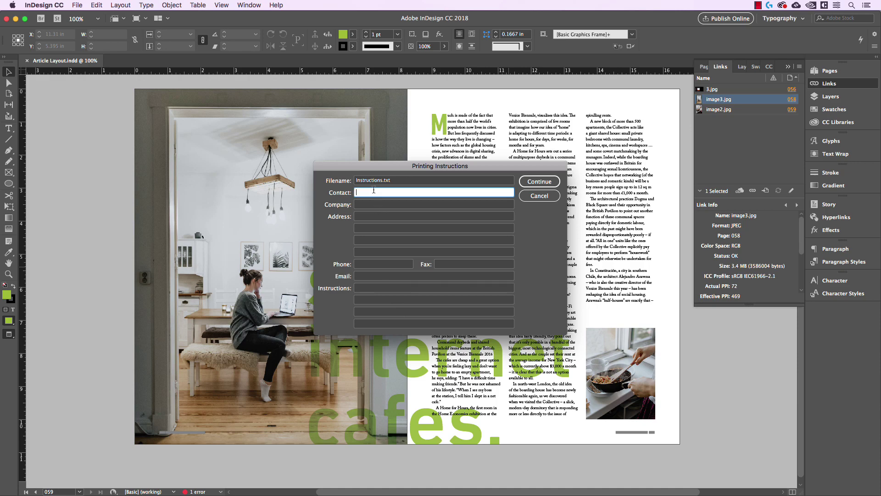
click(388, 180)
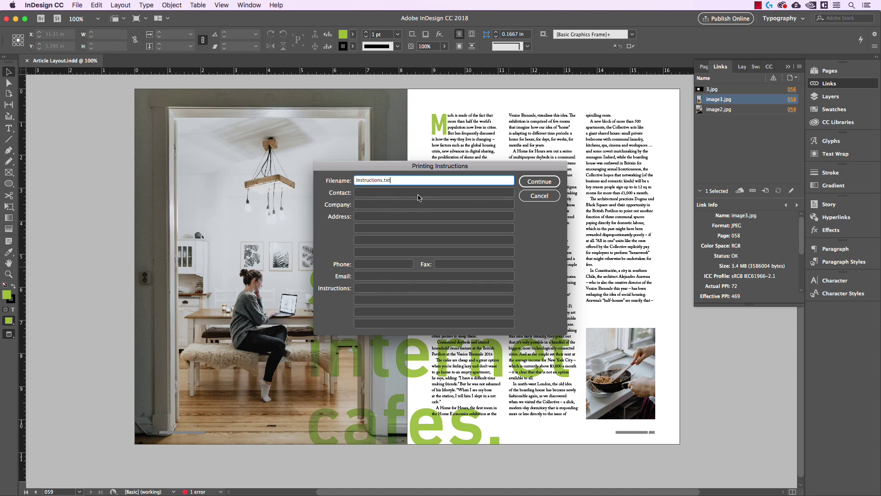
Accept the printing instructions, name the package folder Article Layout Source Files, and include a print PDF
click(550, 182)
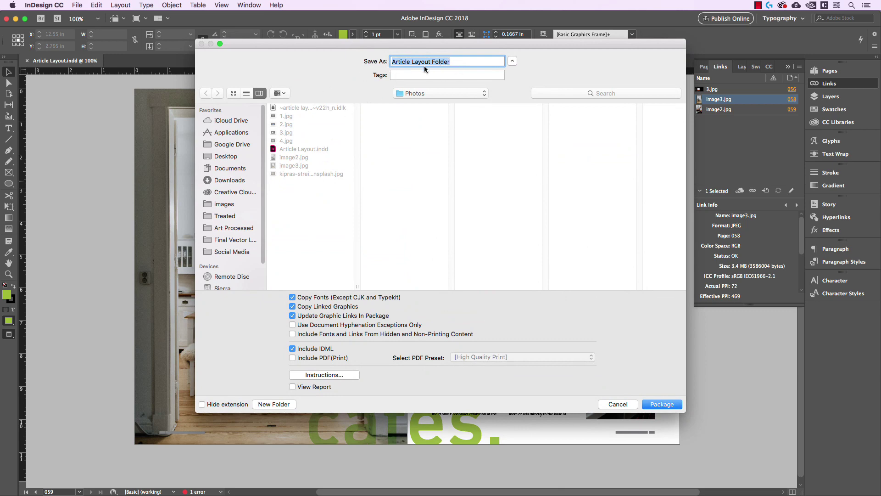
click(392, 62)
drag(456, 61, 431, 60)
text(Source Files)
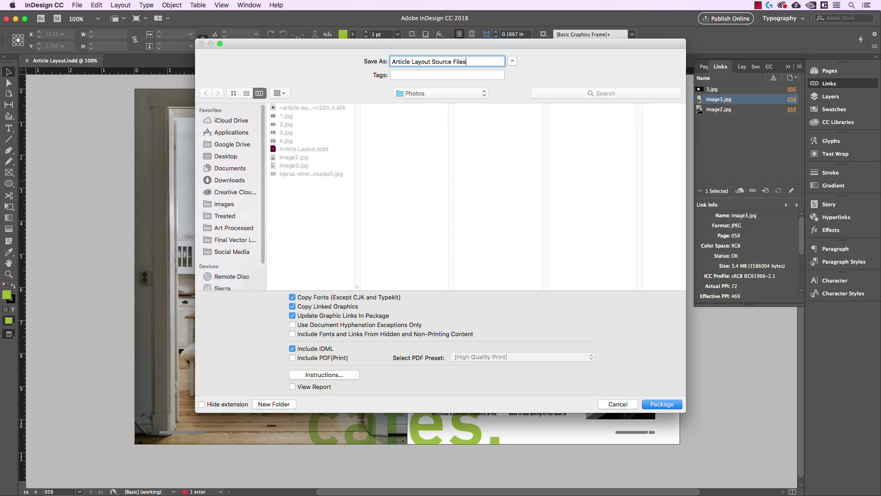
click(326, 203)
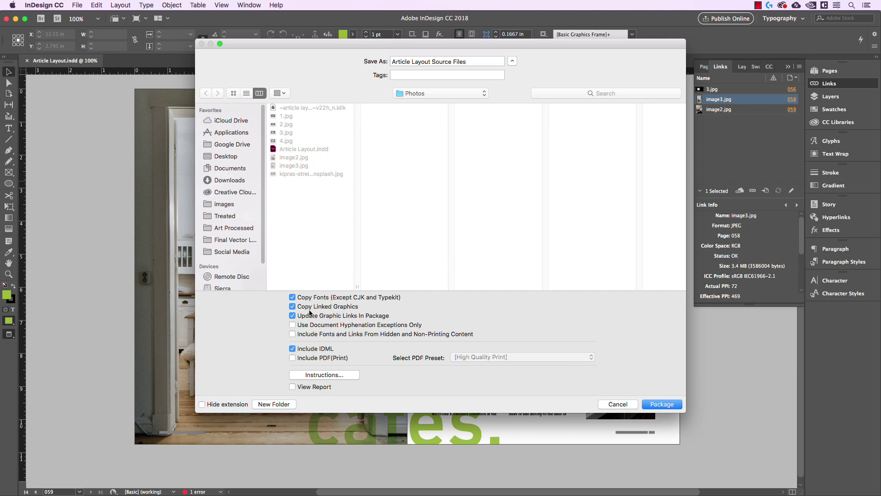
click(297, 361)
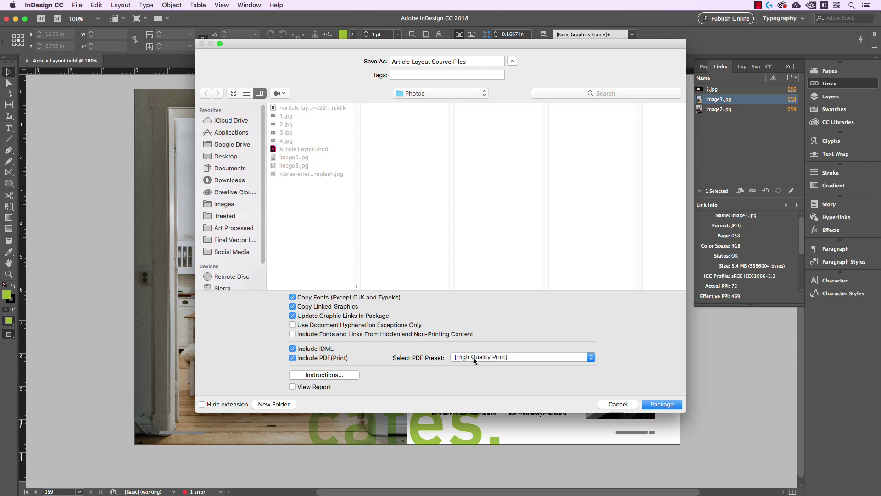
Exclude the print PDF from the package and create the Article Layout Source Files package
click(293, 358)
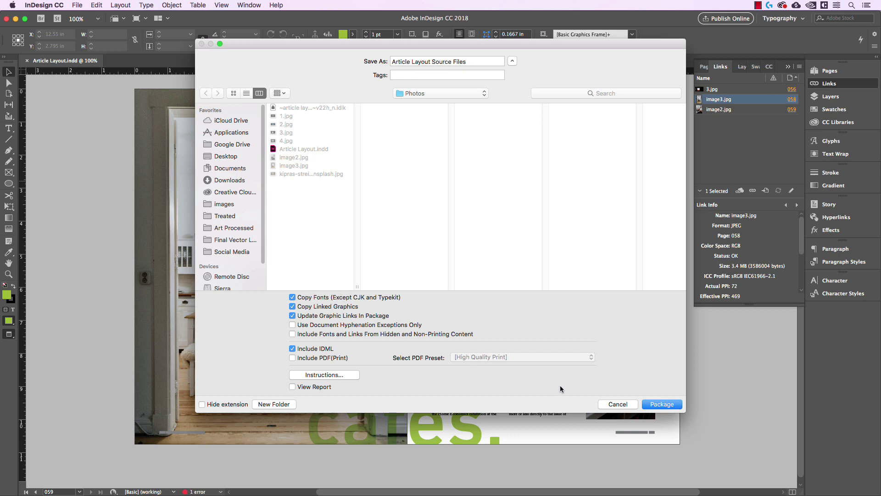
click(659, 403)
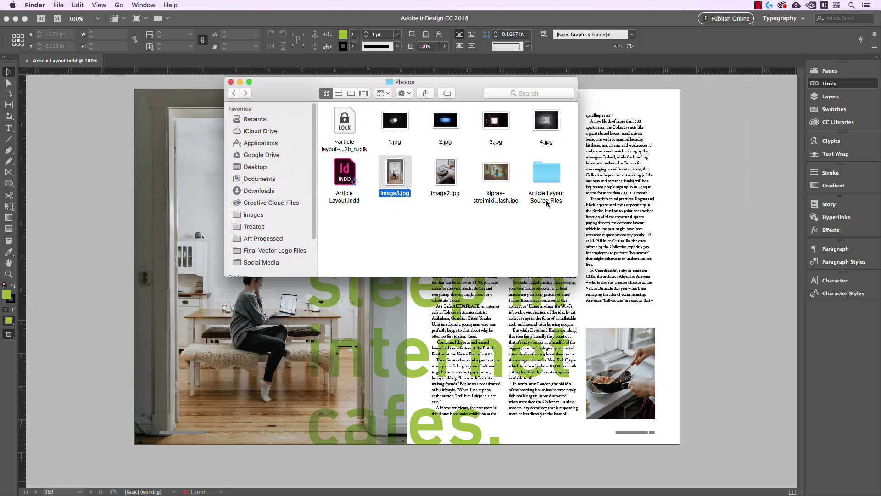
Open the Article Layout Source Files folder in Finder and check its packaged INDD and IDML files
click(550, 219)
click(548, 180)
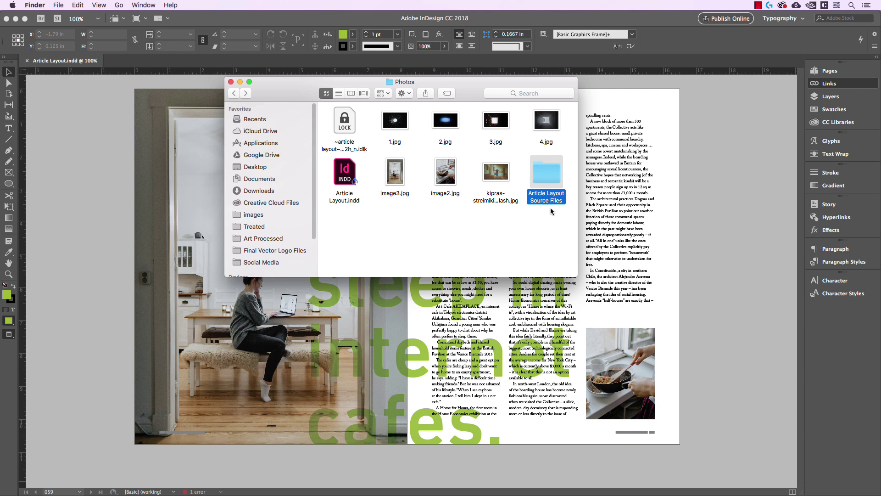
double_click(547, 177)
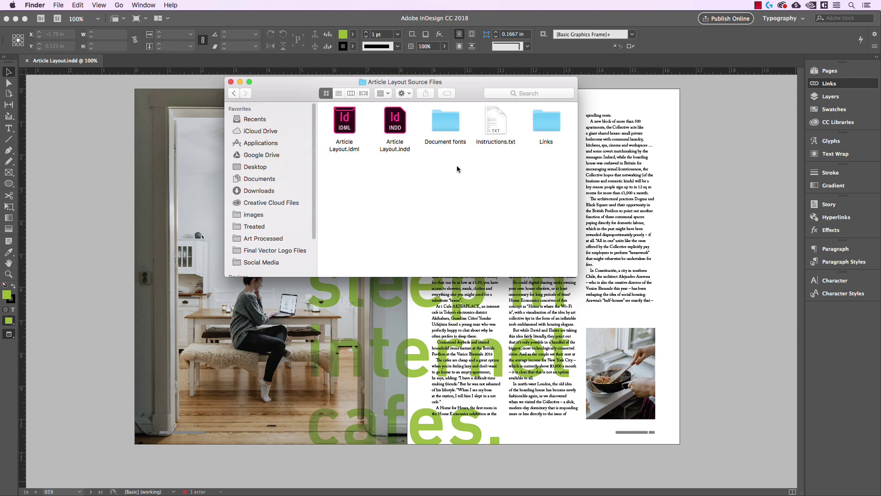
click(404, 145)
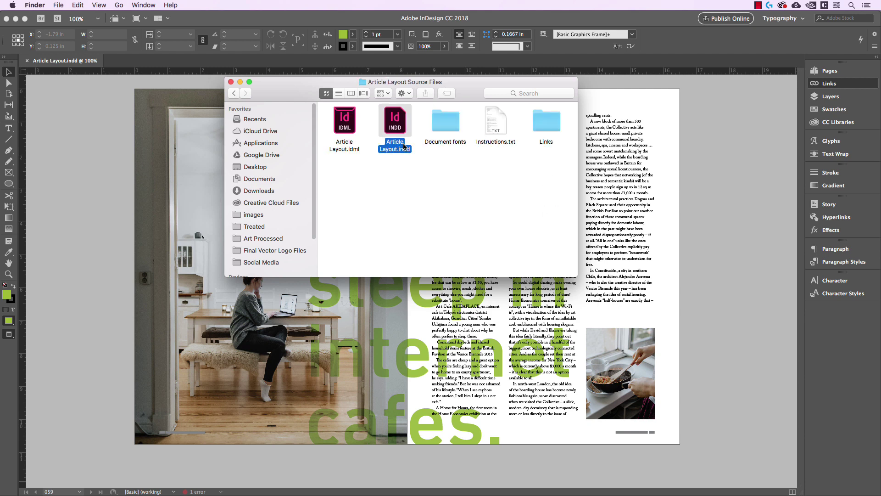
click(347, 137)
click(411, 182)
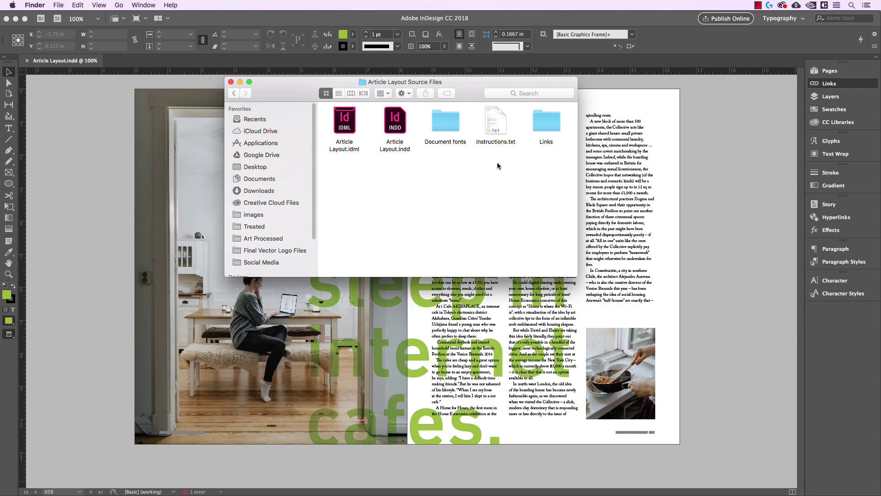
Examine the images in the package's Links folder and the fonts in its Document fonts folder, and return to the Photos folder
double_click(544, 126)
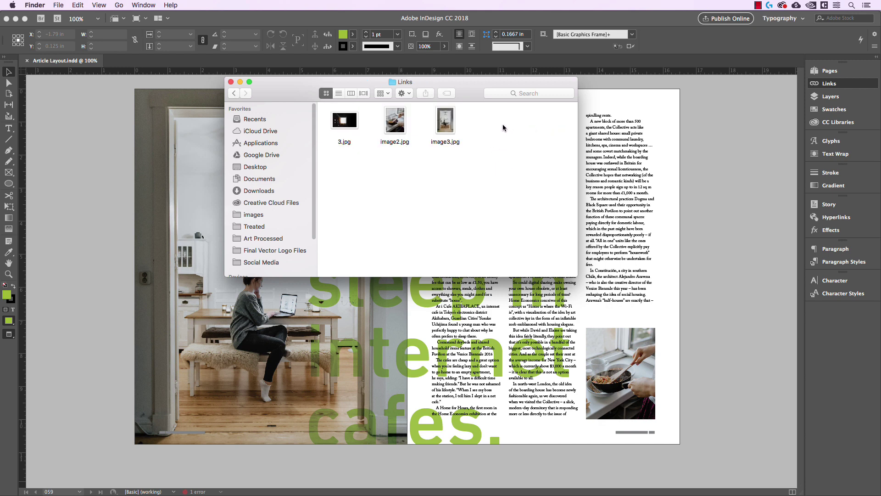
drag(502, 128, 366, 148)
click(393, 174)
drag(487, 119, 356, 153)
click(455, 188)
click(234, 93)
double_click(446, 120)
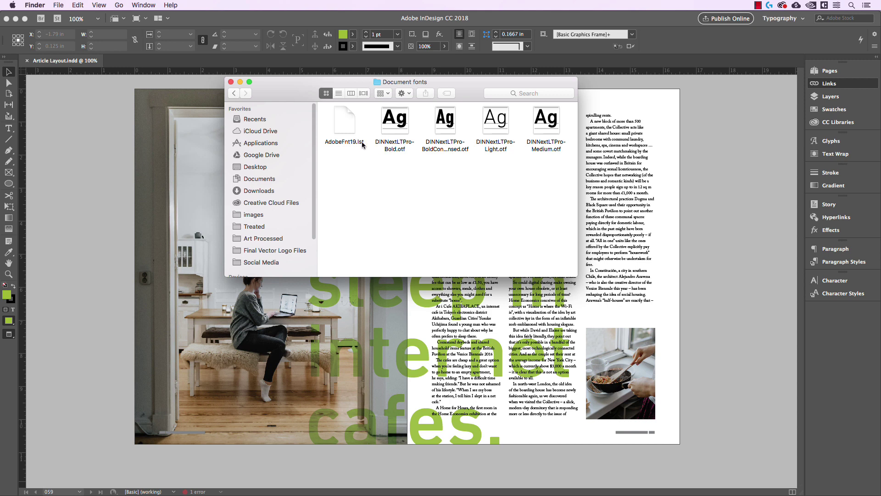
click(234, 93)
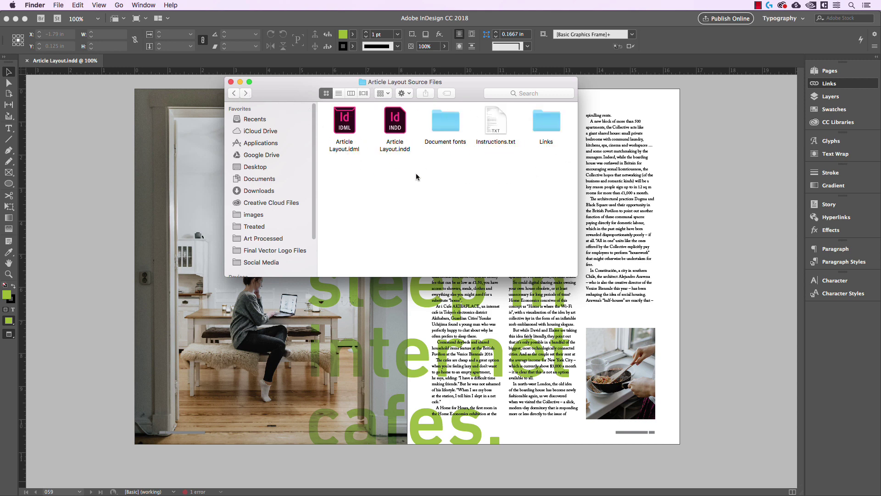
click(235, 94)
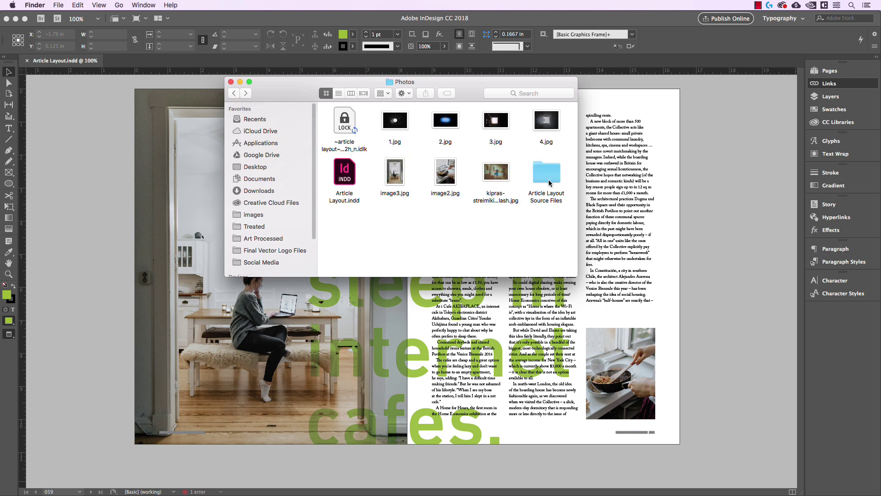
Compress the Article Layout Source Files folder into a ZIP archive and place the archive below the other files
click(552, 194)
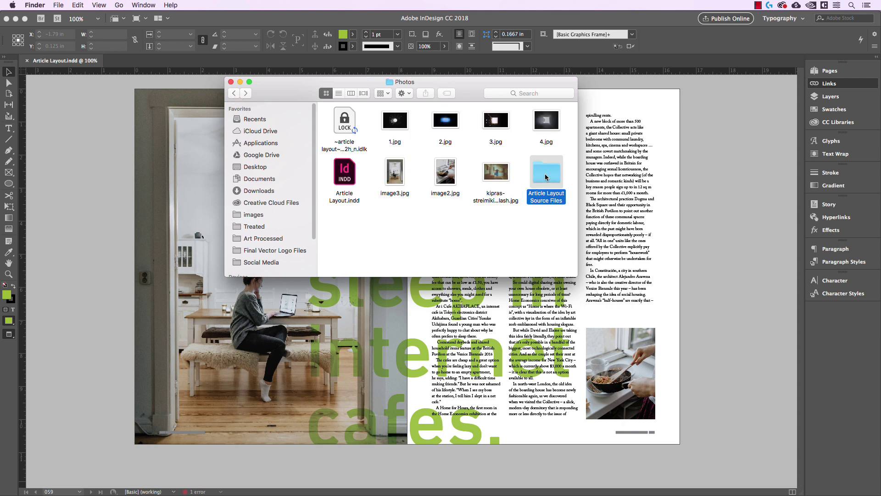
click(548, 220)
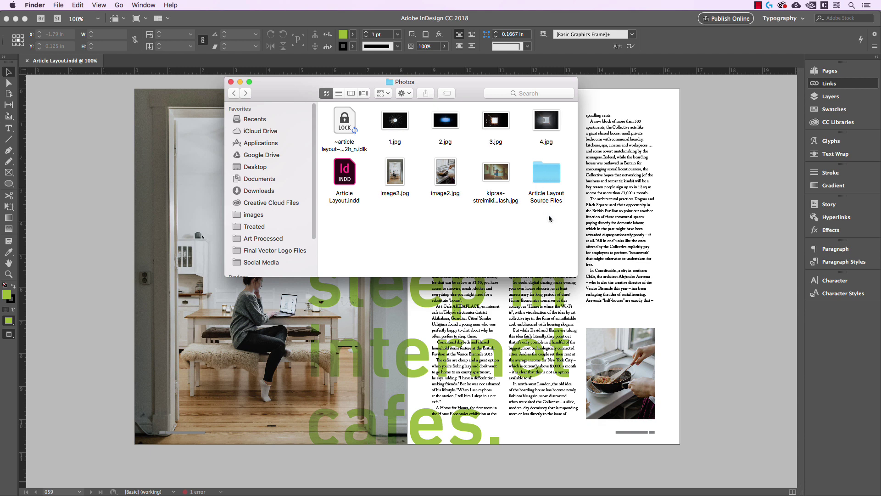
click(546, 177)
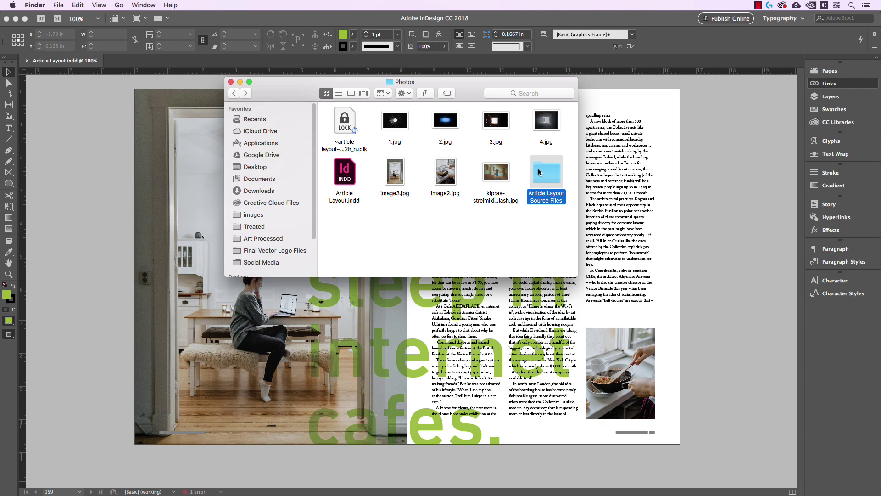
right_click(539, 172)
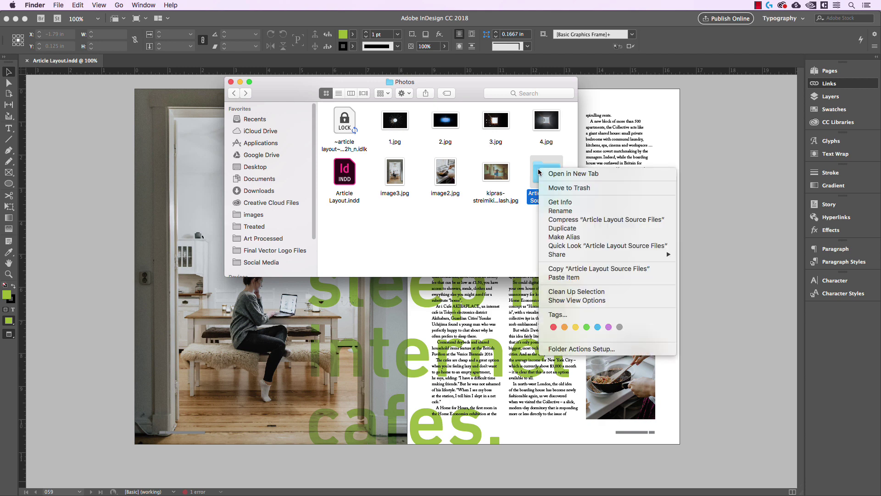
click(568, 223)
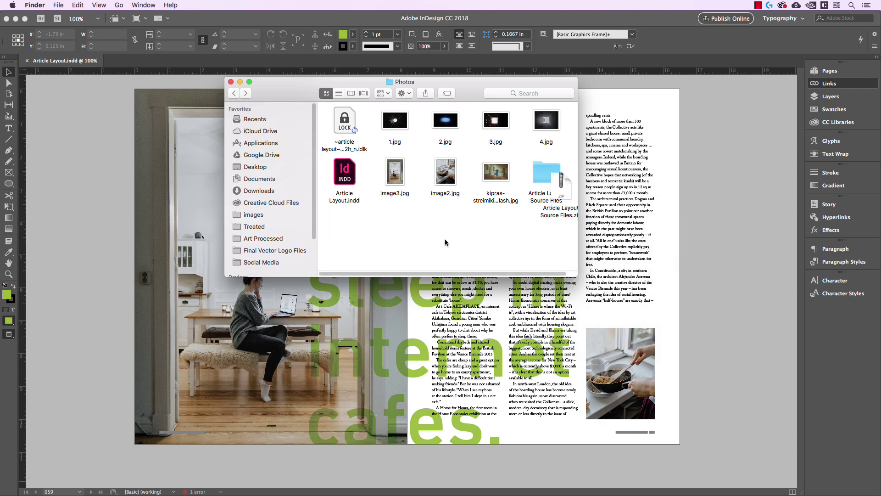
click(492, 230)
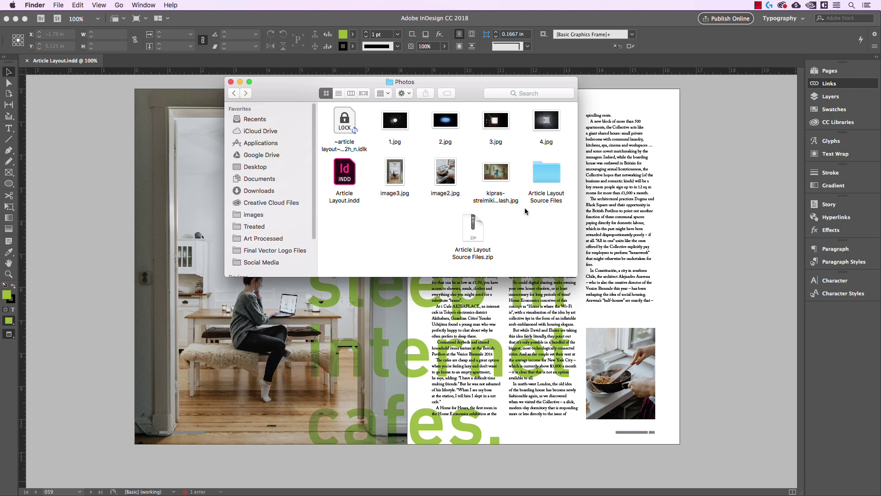
right_click(545, 181)
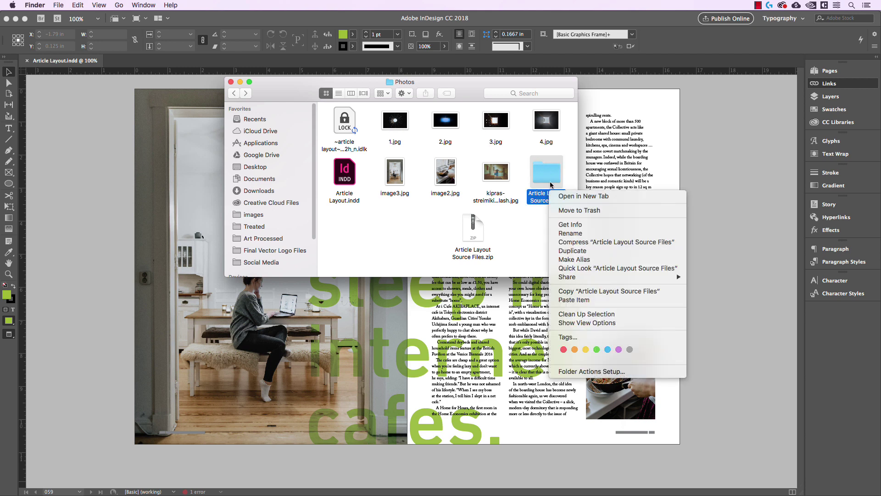
key(Escape)
double_click(535, 179)
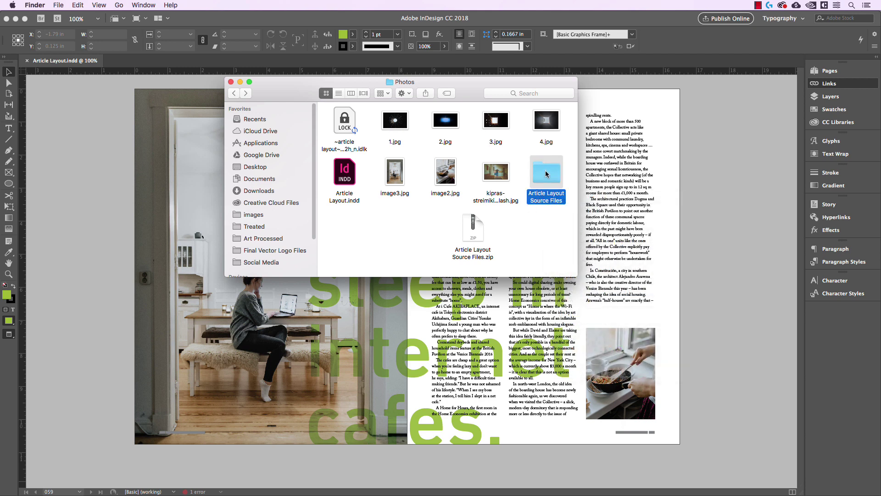